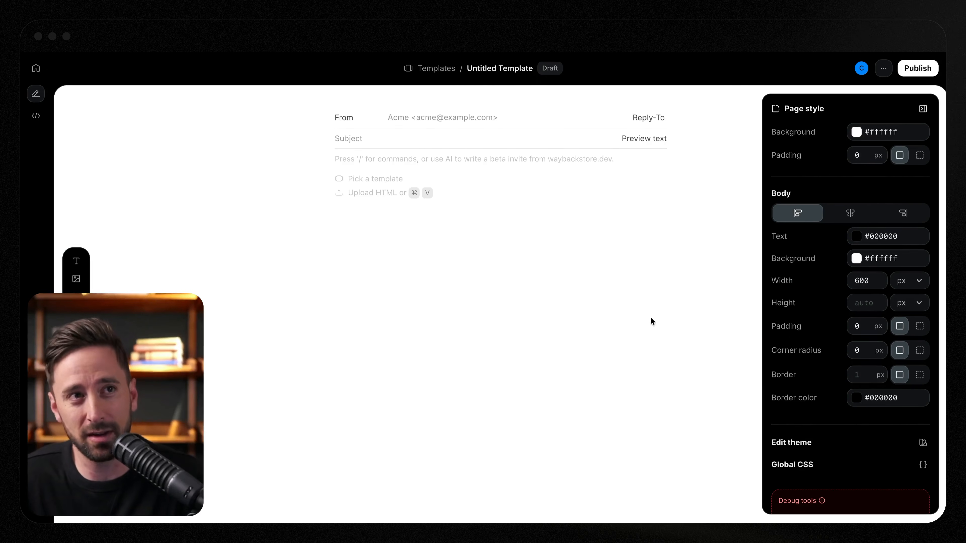
pyautogui.click(76, 262)
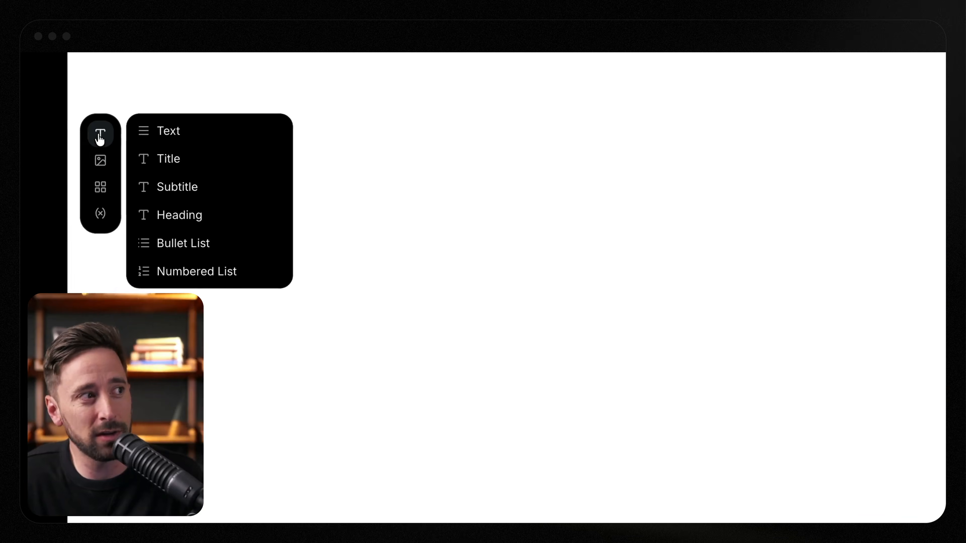
pyautogui.moveTo(97, 179)
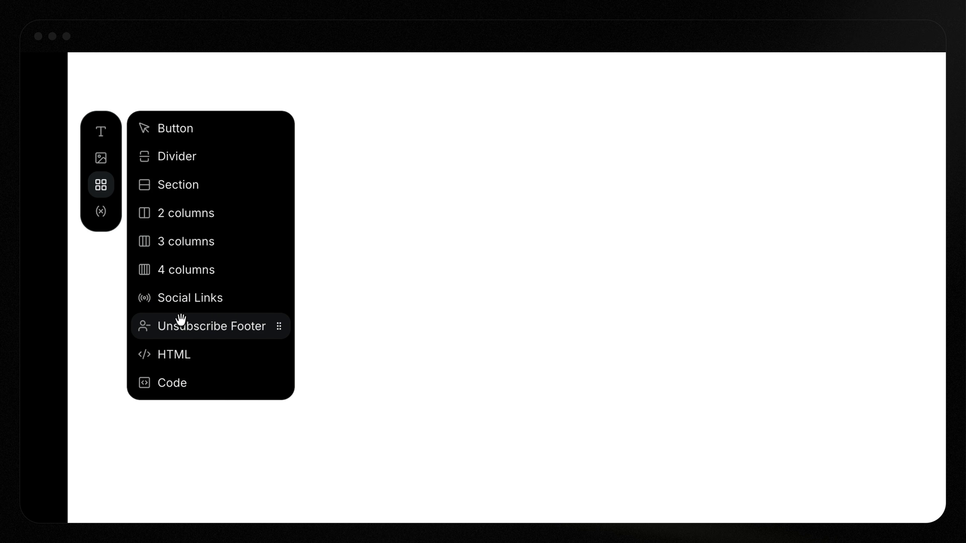
pyautogui.click(101, 213)
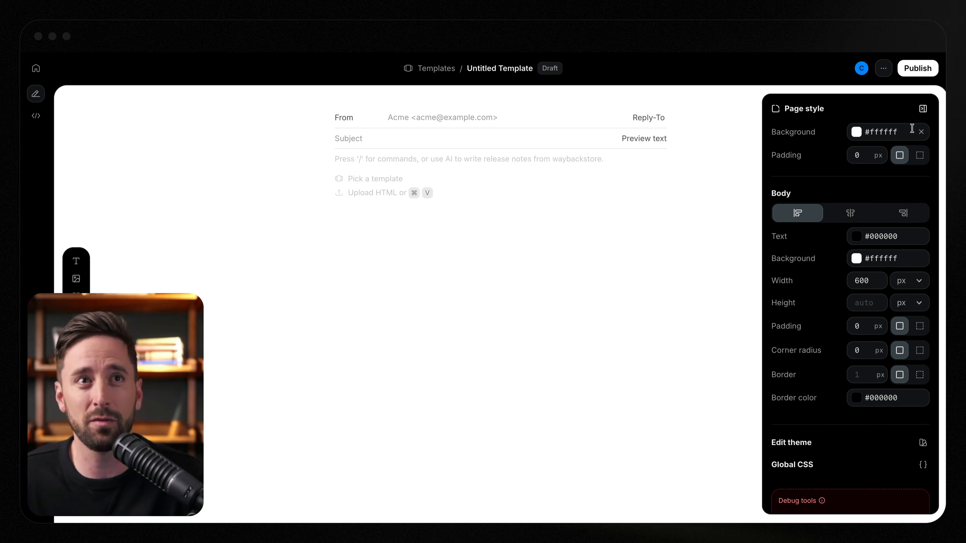
# Toggle the Page style sidebar with the Toggle sidebar command and leave it collapsed
pyautogui.click(923, 109)
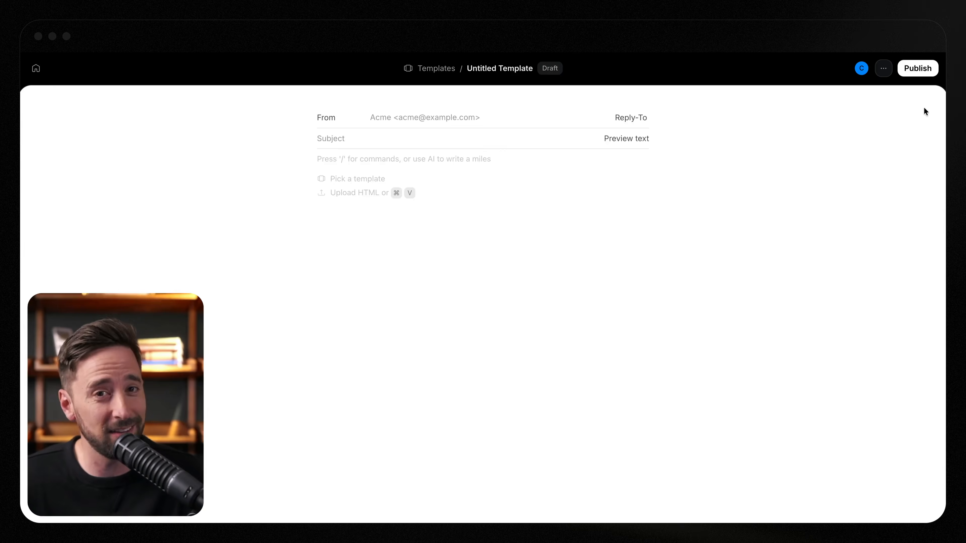
pyautogui.press('super+k')
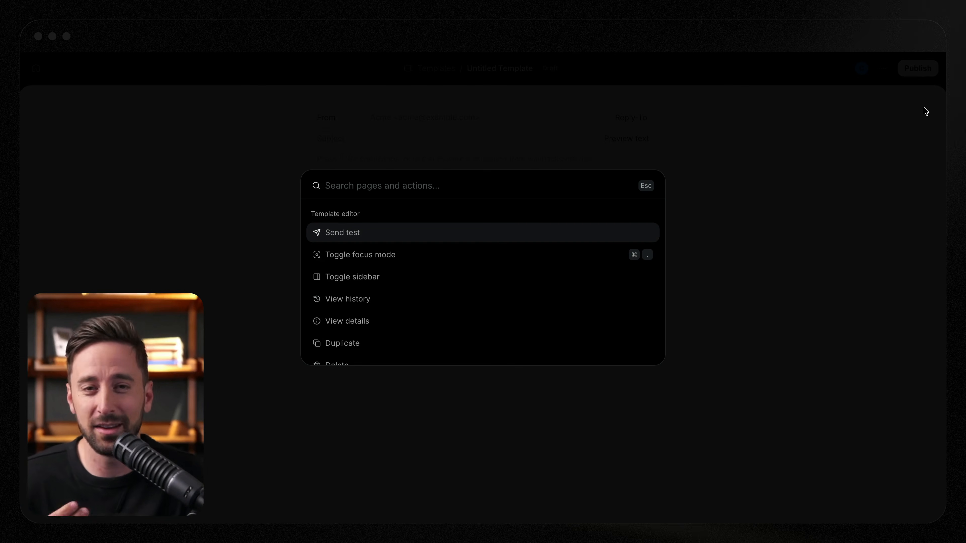
pyautogui.write('sid')
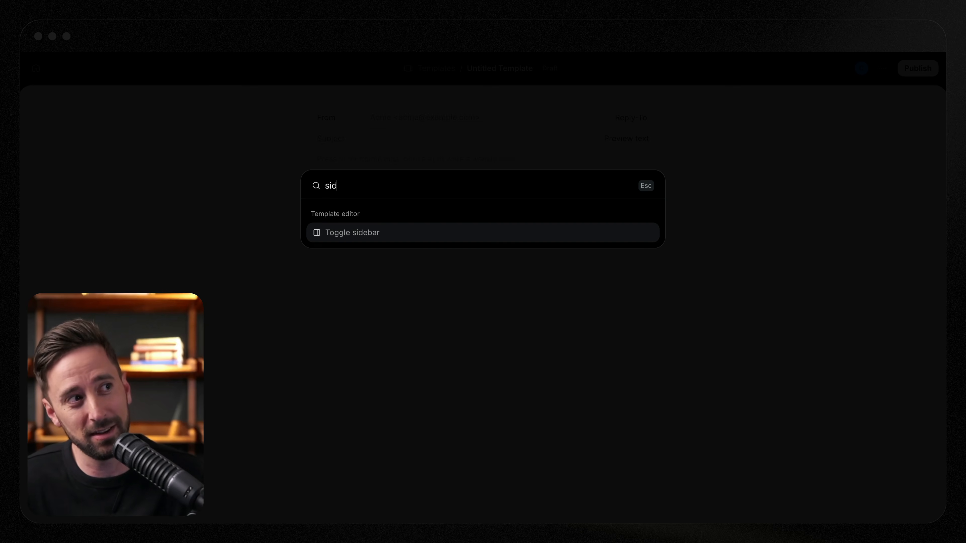
pyautogui.press('Return')
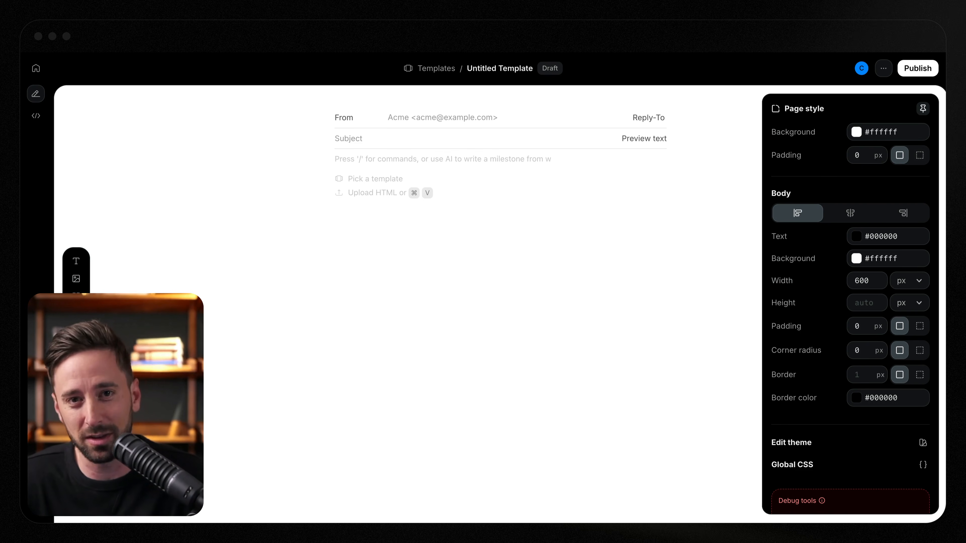
pyautogui.click(923, 109)
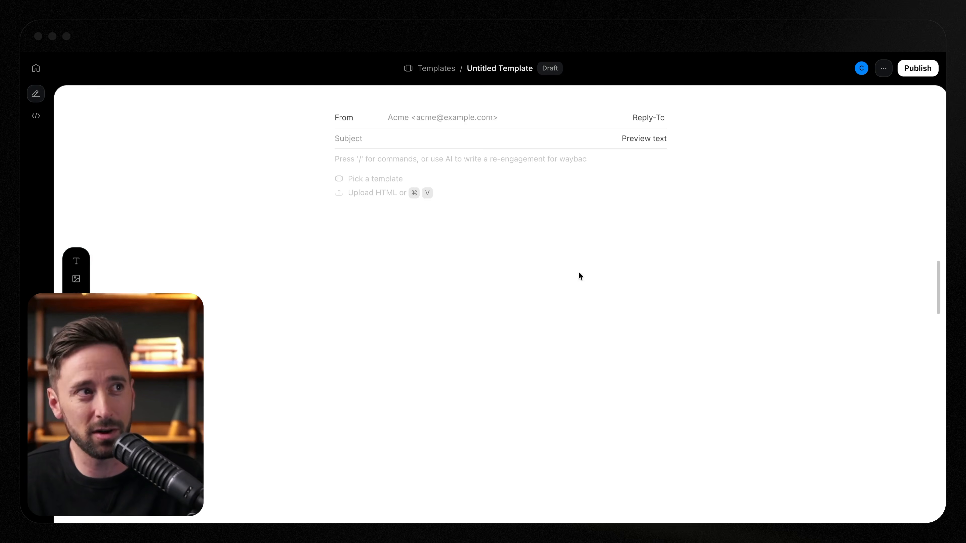
# Open the AI "Start from a prompt" command in the empty template body
pyautogui.click(474, 159)
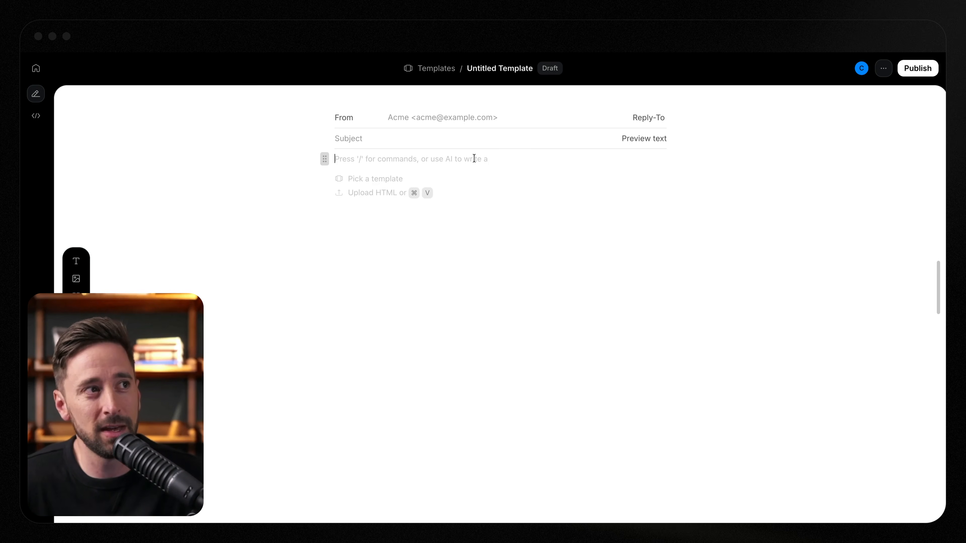
pyautogui.write('/')
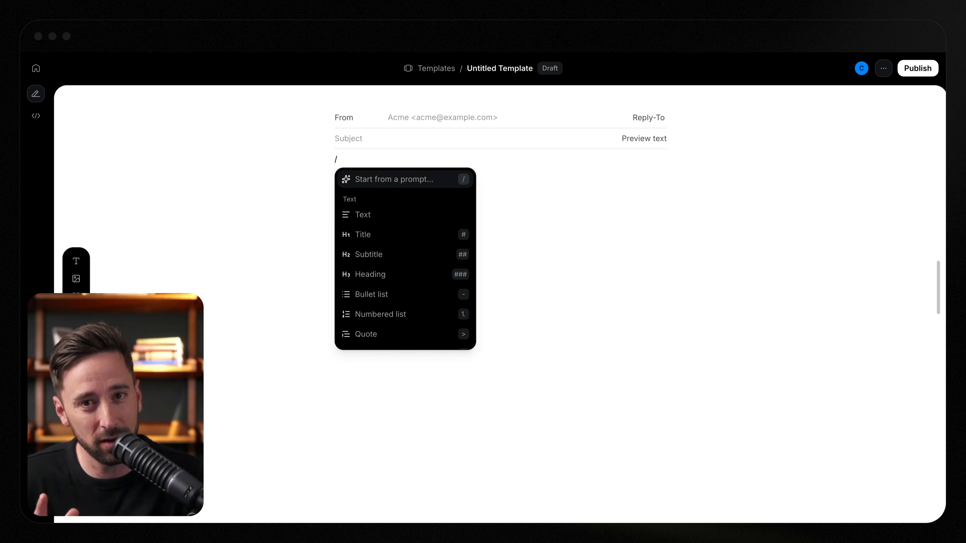
pyautogui.click(404, 188)
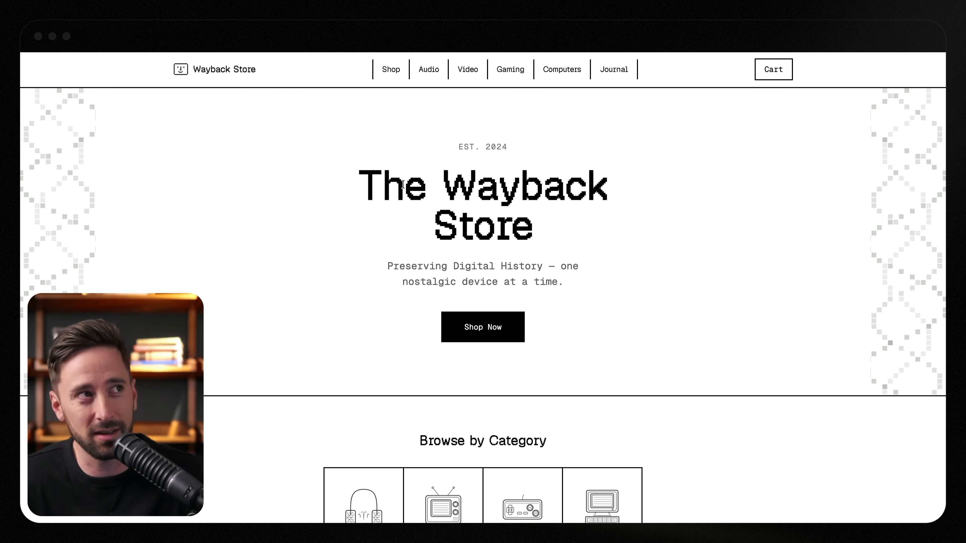
# Copy the Wayback Store website's address and look over its home page styling
pyautogui.press('super+l')
pyautogui.press('super+c')
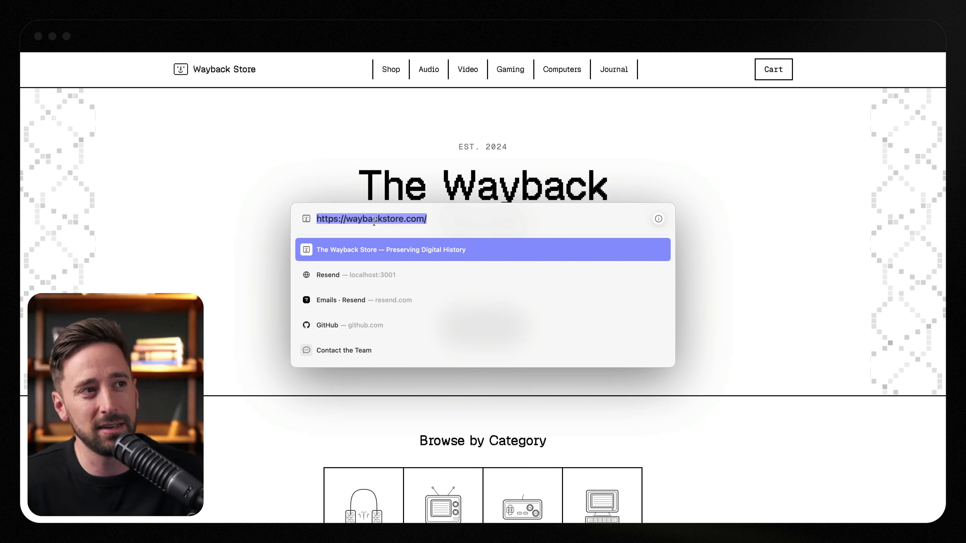
pyautogui.press('Escape')
pyautogui.scroll(-5, 743, 386)
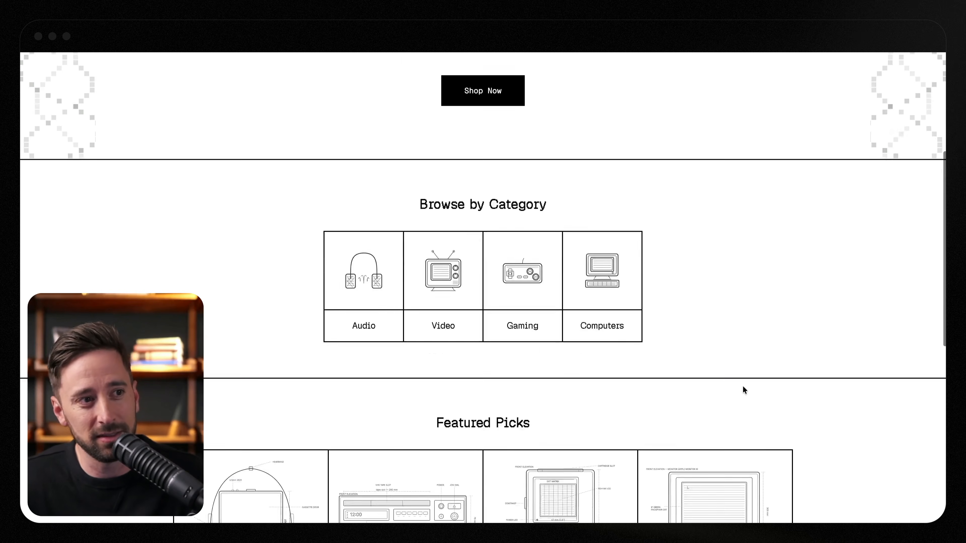
pyautogui.scroll(-5, 743, 386)
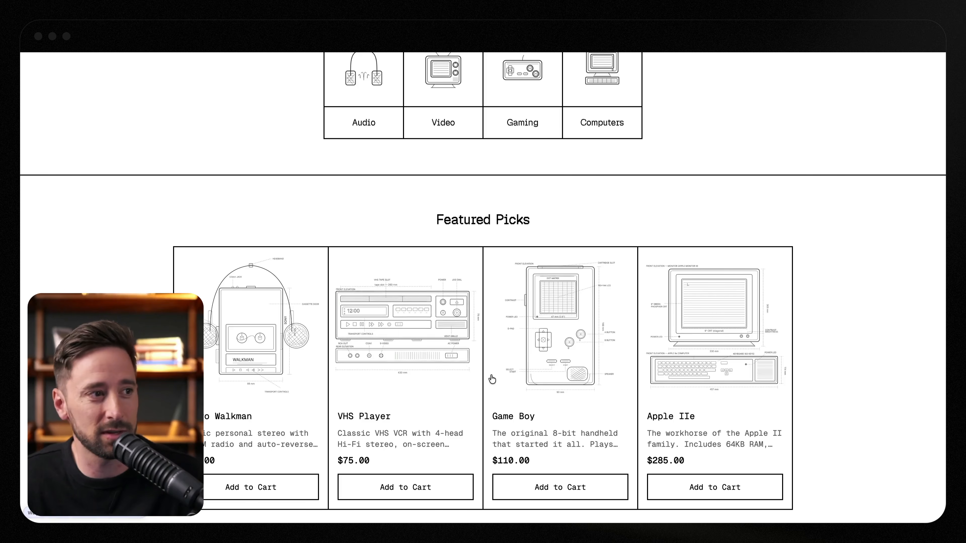
pyautogui.scroll(10, 491, 378)
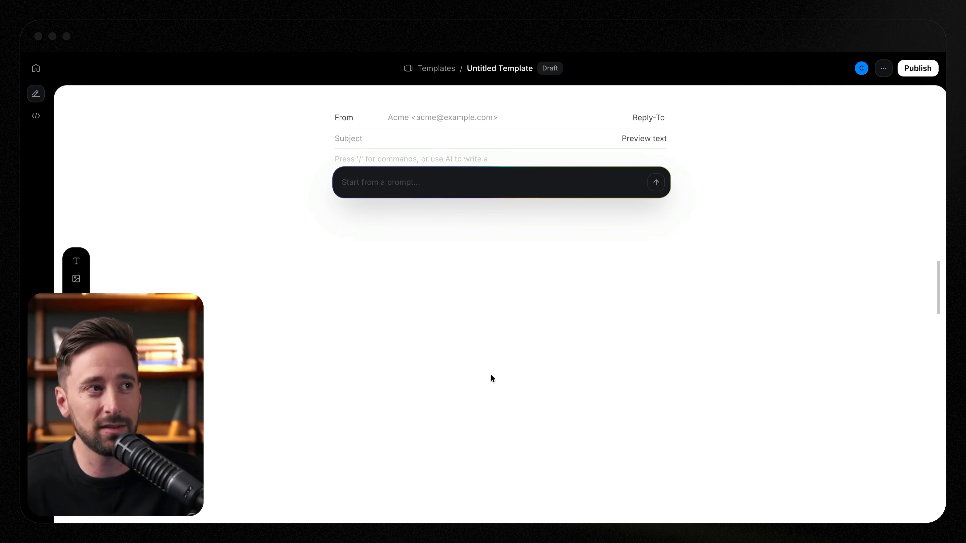
# Generate the template from the prompt "create an auth email with this styling" followed by the copied Wayback Store address
pyautogui.write('create ana au')
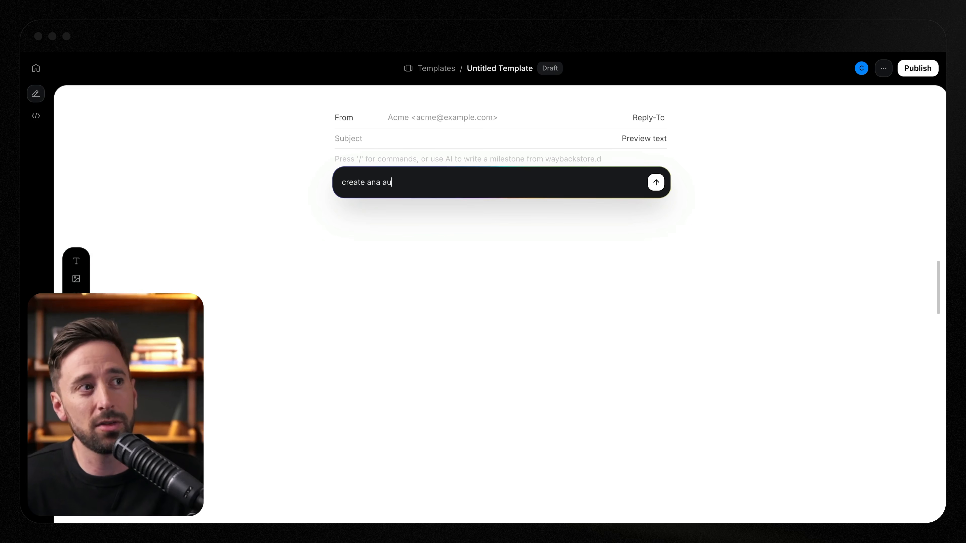
pyautogui.press('BackSpace')
pyautogui.press('BackSpace')
pyautogui.press('BackSpace')
pyautogui.press('BackSpace')
pyautogui.write('auth email with this styling')
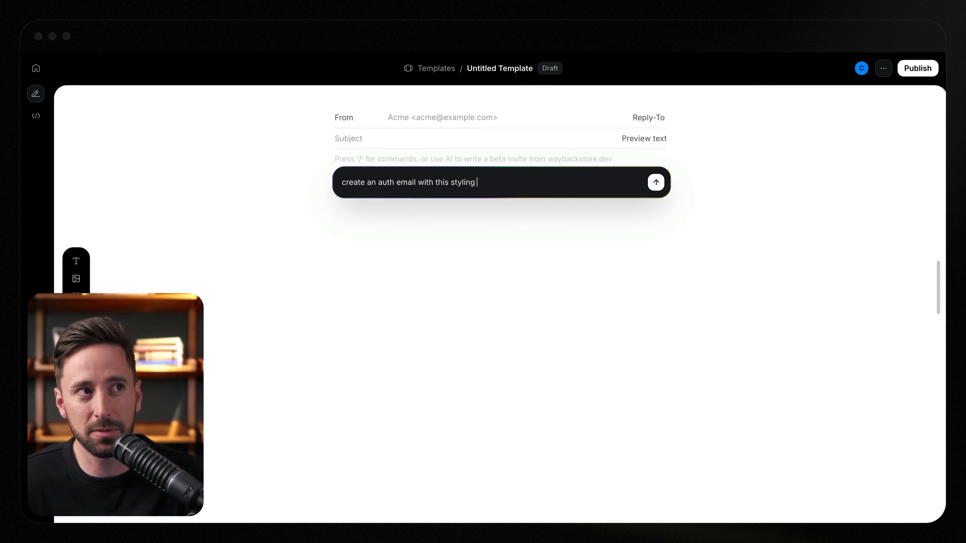
pyautogui.press('super+v')
pyautogui.press('Return')
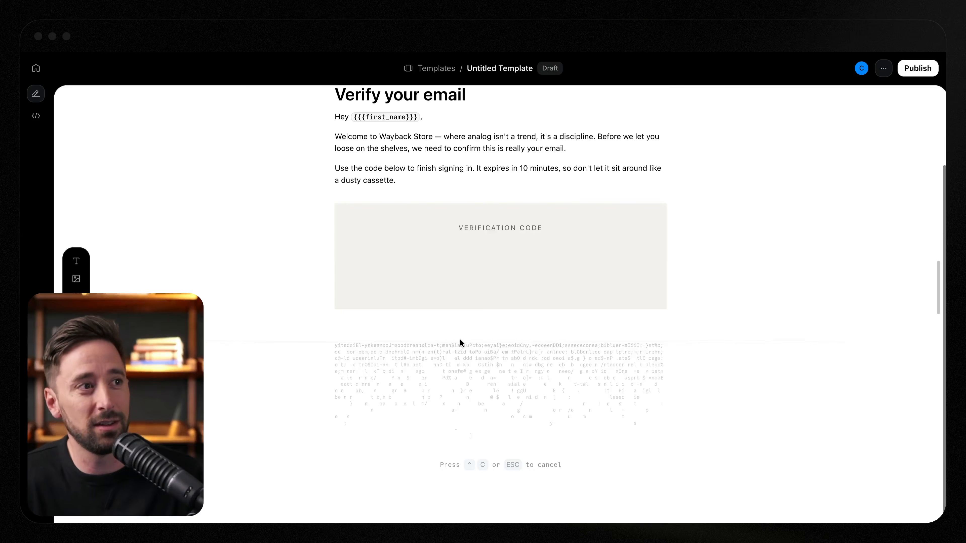
pyautogui.moveTo(462, 366)
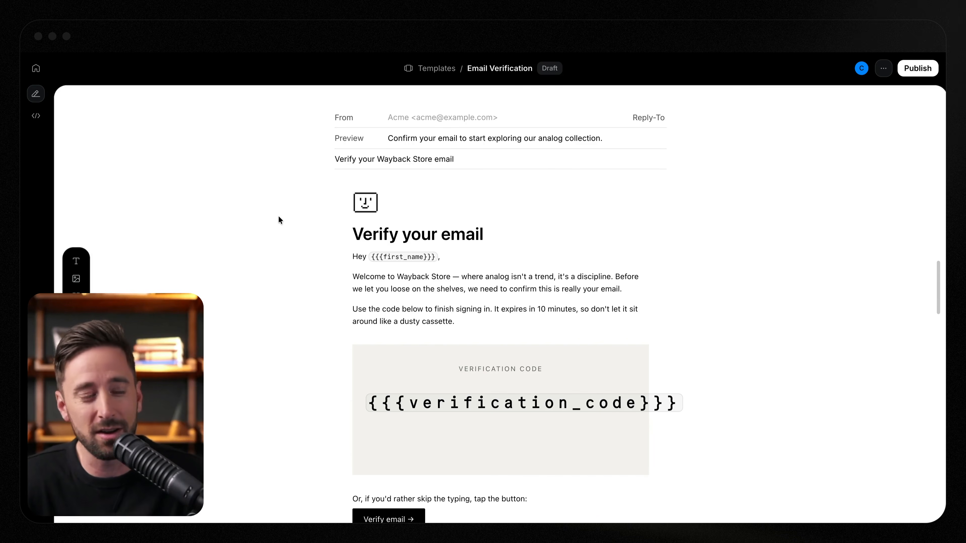
# Examine the generated email's logo, body text, account notice and footer lines
pyautogui.click(368, 207)
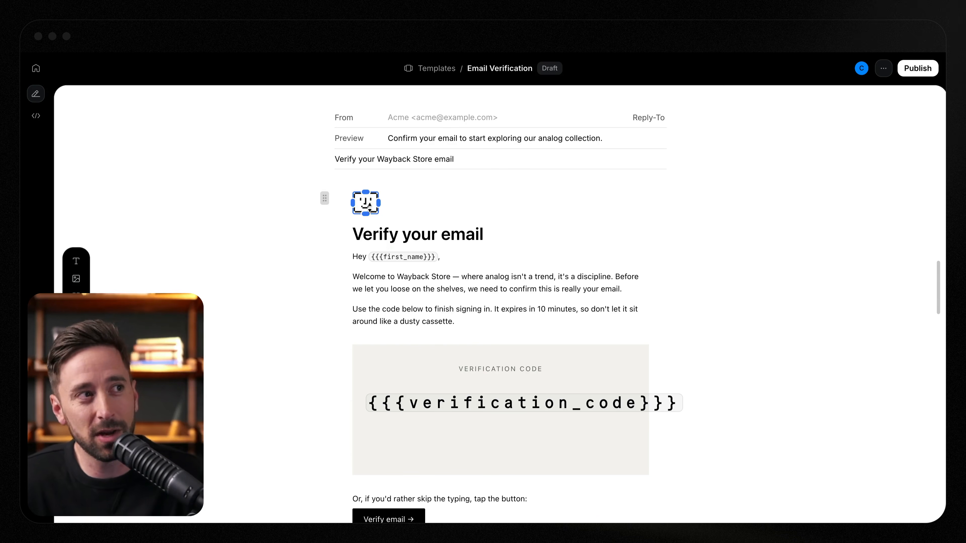
pyautogui.click(478, 308)
pyautogui.scroll(-5, 481, 304)
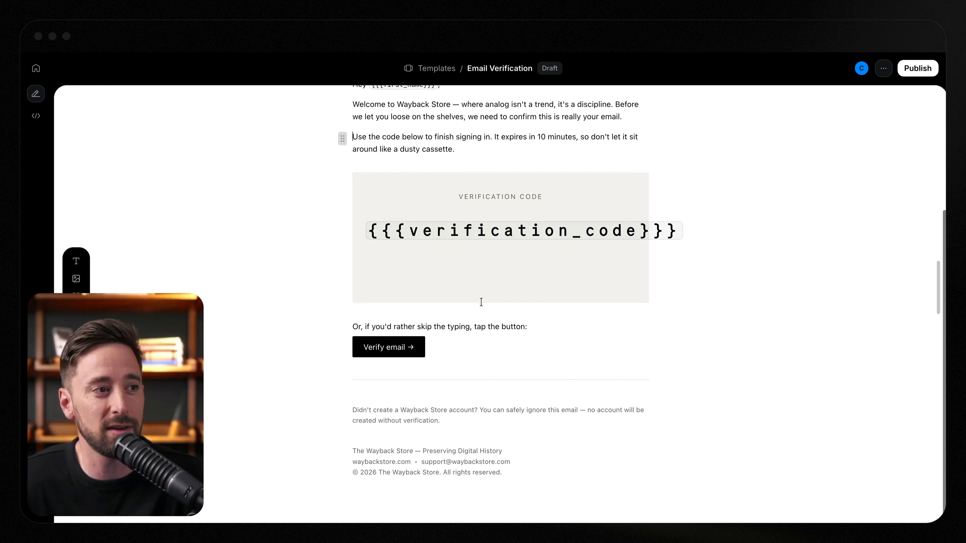
pyautogui.moveTo(516, 477); pyautogui.dragTo(354, 450)
pyautogui.click(380, 438)
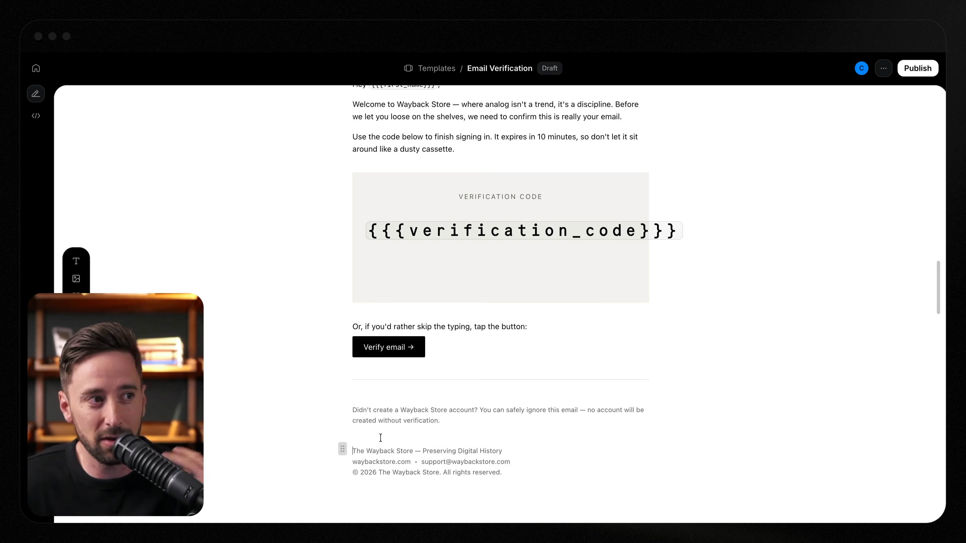
pyautogui.moveTo(353, 450); pyautogui.dragTo(546, 449)
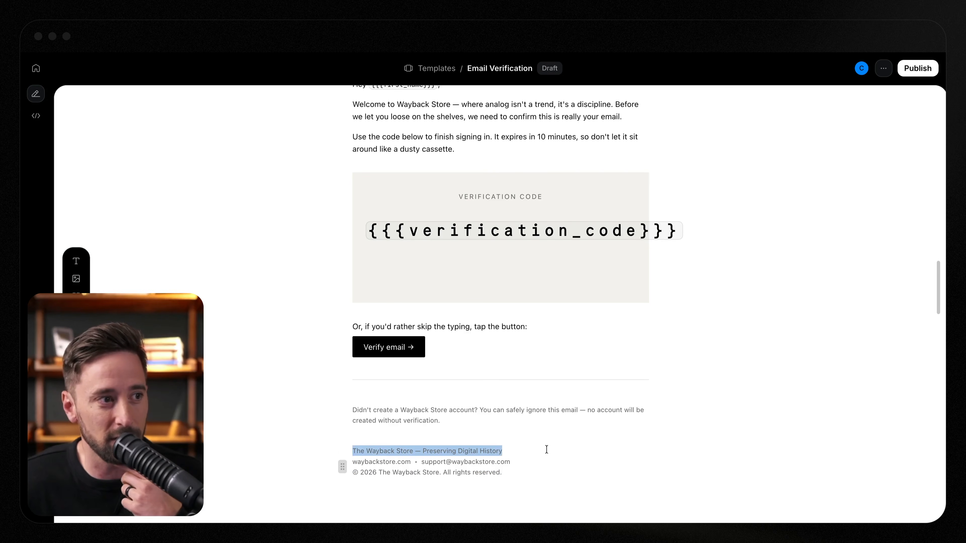
pyautogui.click(559, 431)
pyautogui.click(342, 412)
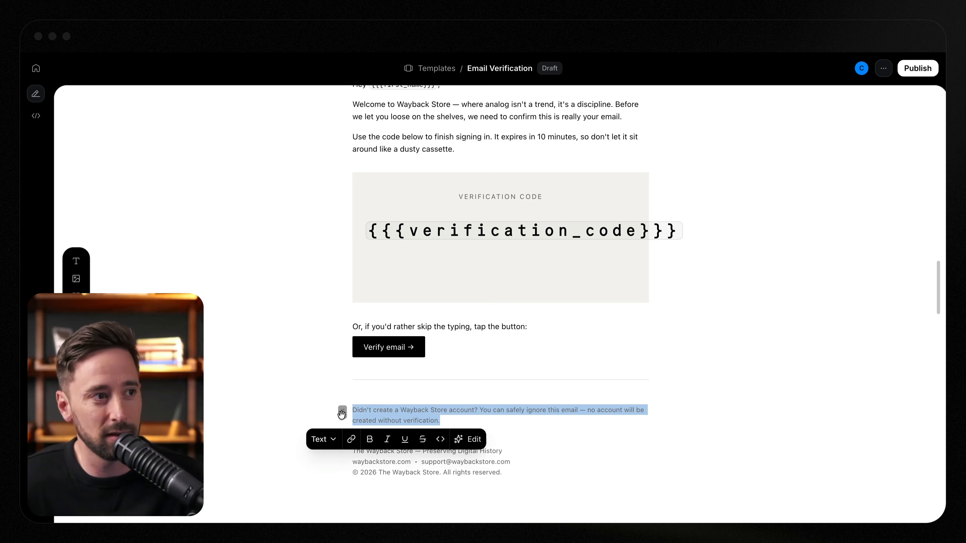
pyautogui.click(511, 421)
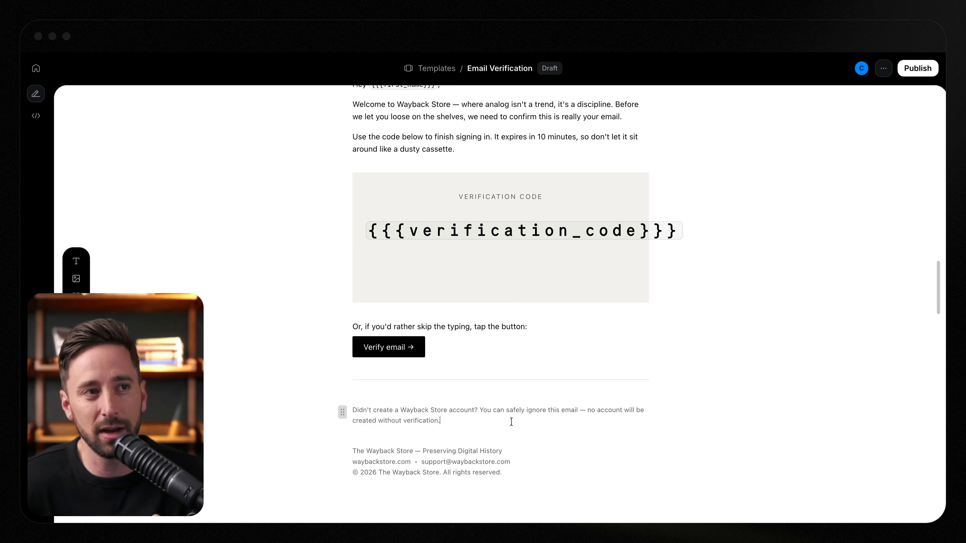
# Set the font size of the verification code heading to 24 px
pyautogui.click(483, 233)
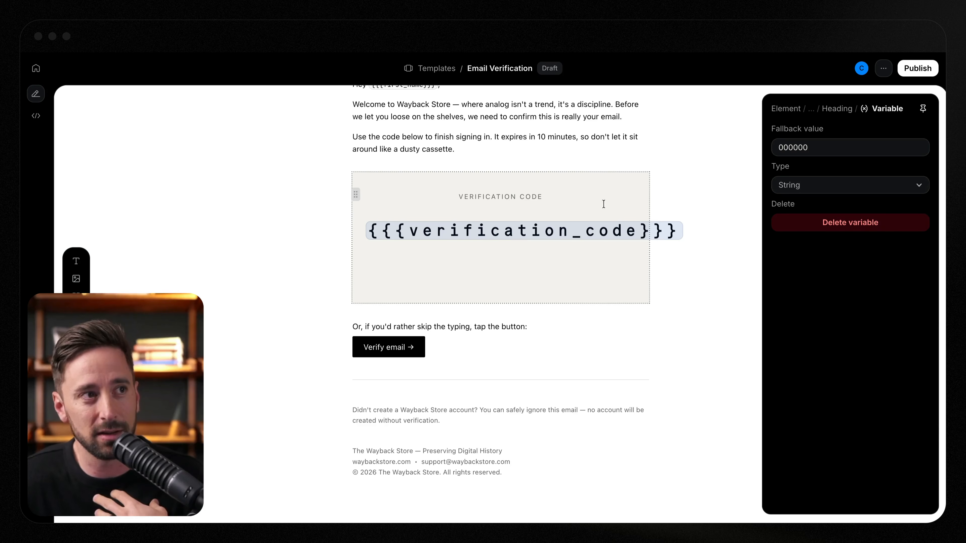
pyautogui.click(493, 252)
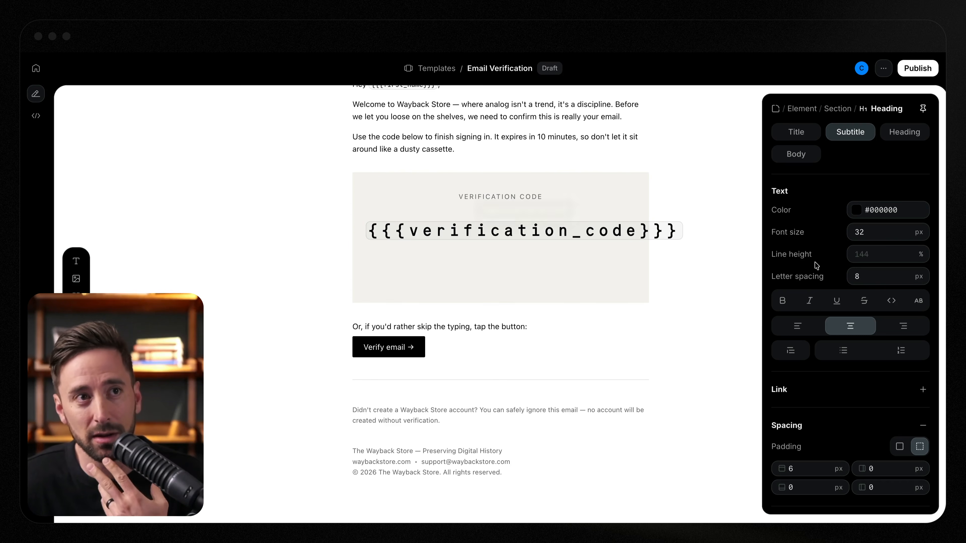
pyautogui.doubleClick(870, 231)
pyautogui.write('24')
pyautogui.press('Return')
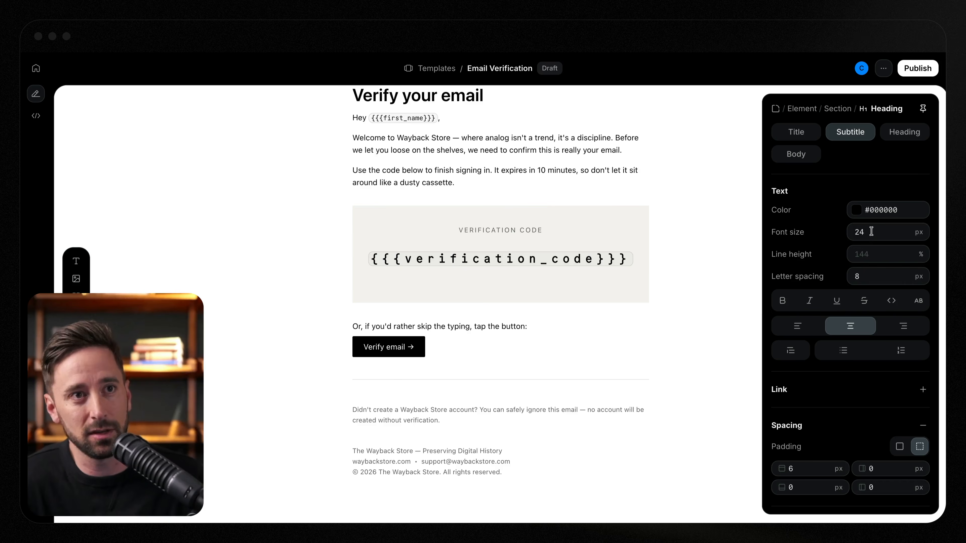
pyautogui.click(724, 307)
# Rewrite the two introductory paragraphs below the greeting with the AI edit prompt "simplify this"
pyautogui.scroll(5, 535, 265)
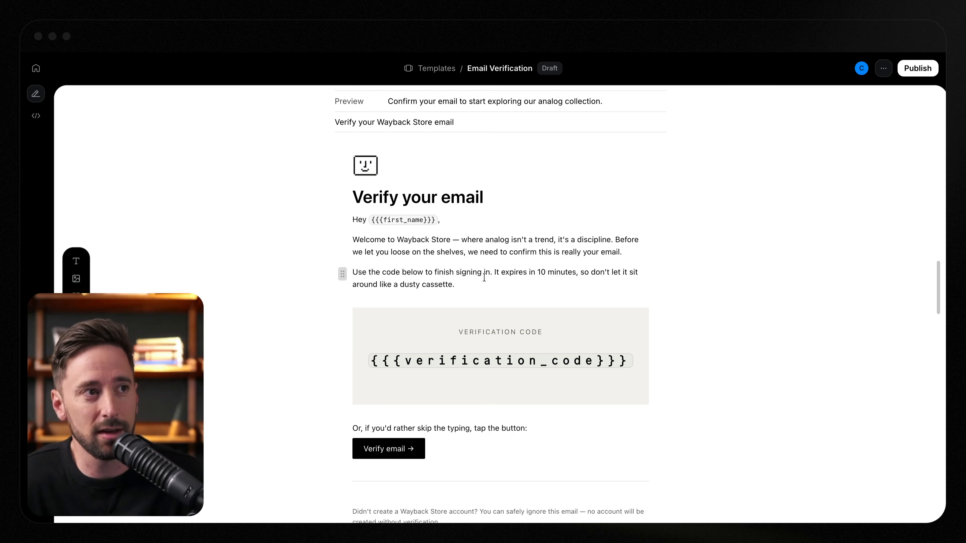
pyautogui.moveTo(489, 271); pyautogui.dragTo(315, 275)
pyautogui.click(540, 272)
pyautogui.moveTo(488, 286); pyautogui.dragTo(346, 241)
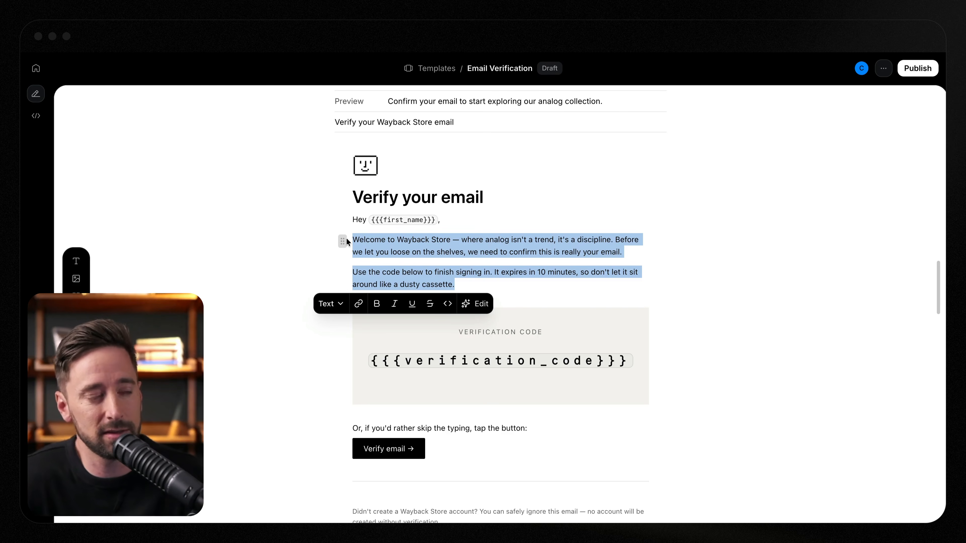
pyautogui.click(482, 304)
pyautogui.write('sim')
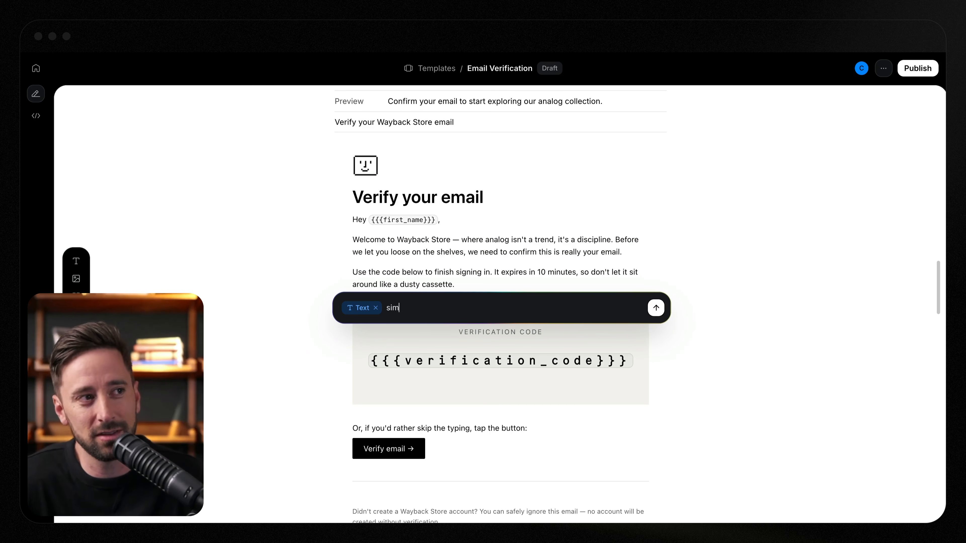
pyautogui.write('plify this')
pyautogui.press('Return')
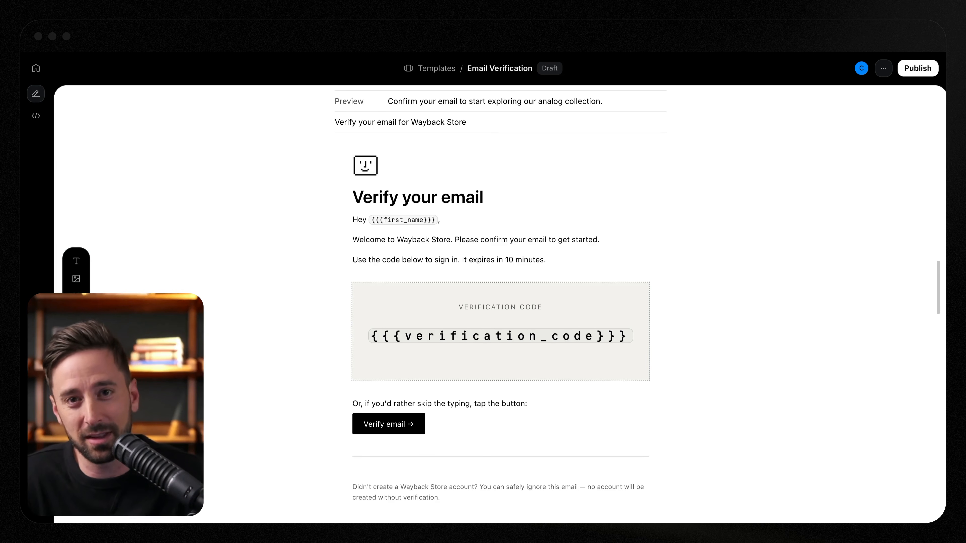
pyautogui.scroll(2, 468, 359)
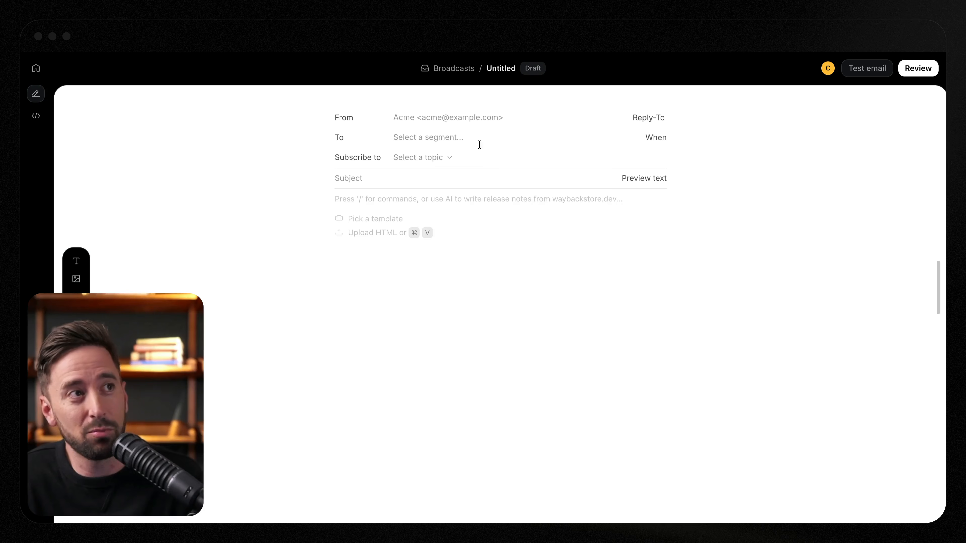
# From the new broadcast's body, switch to the Wayback Store Journal, open "New Arrival: Tape Deck Recorder" and select its page address
pyautogui.click(431, 198)
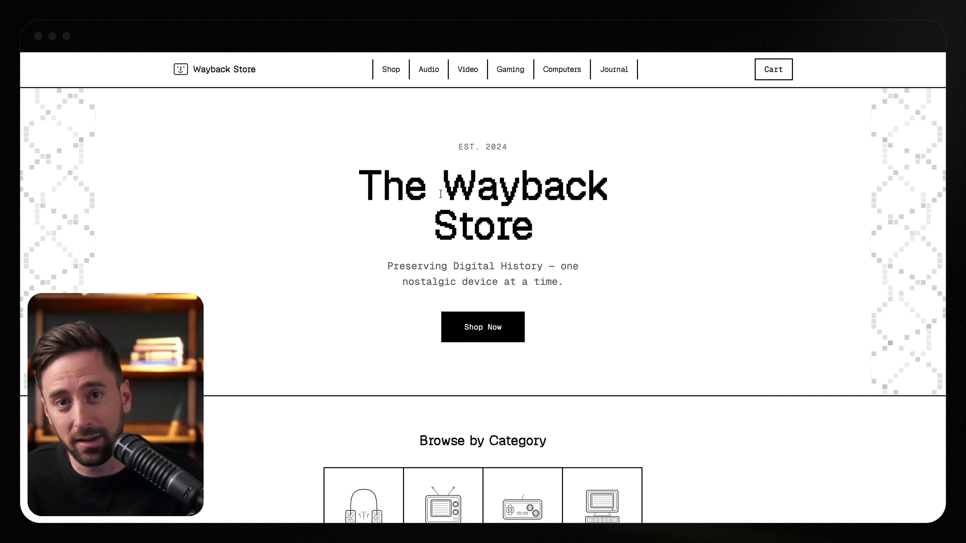
pyautogui.click(614, 69)
pyautogui.click(424, 187)
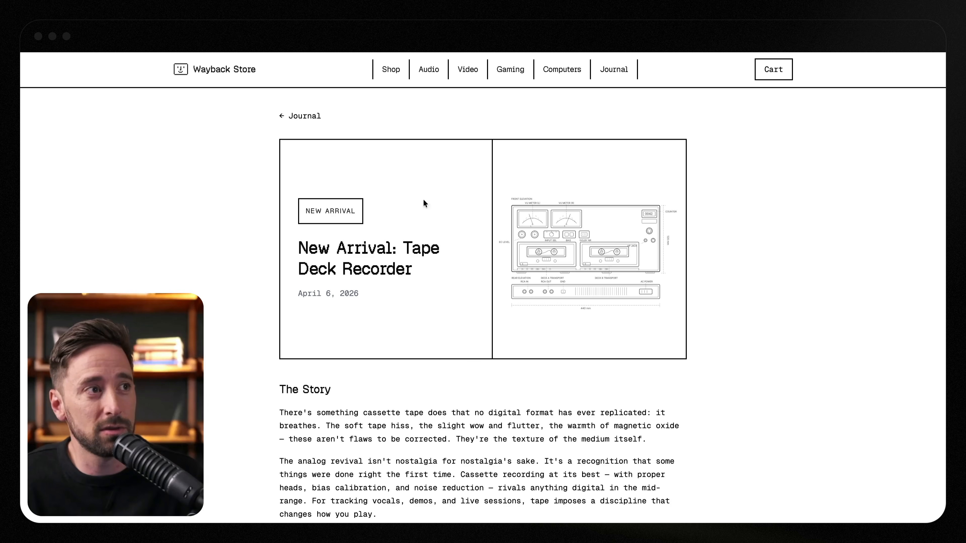
pyautogui.scroll(-3, 463, 376)
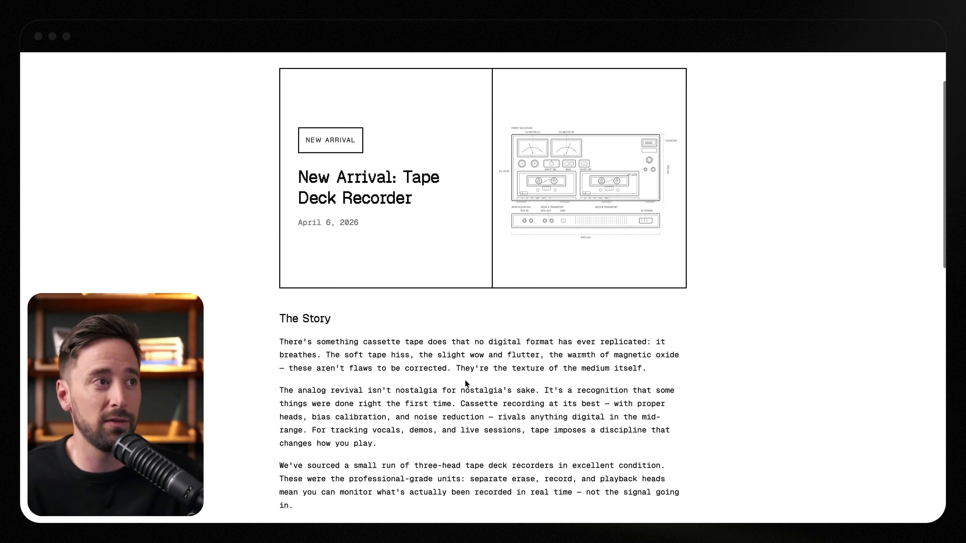
pyautogui.press('super+l')
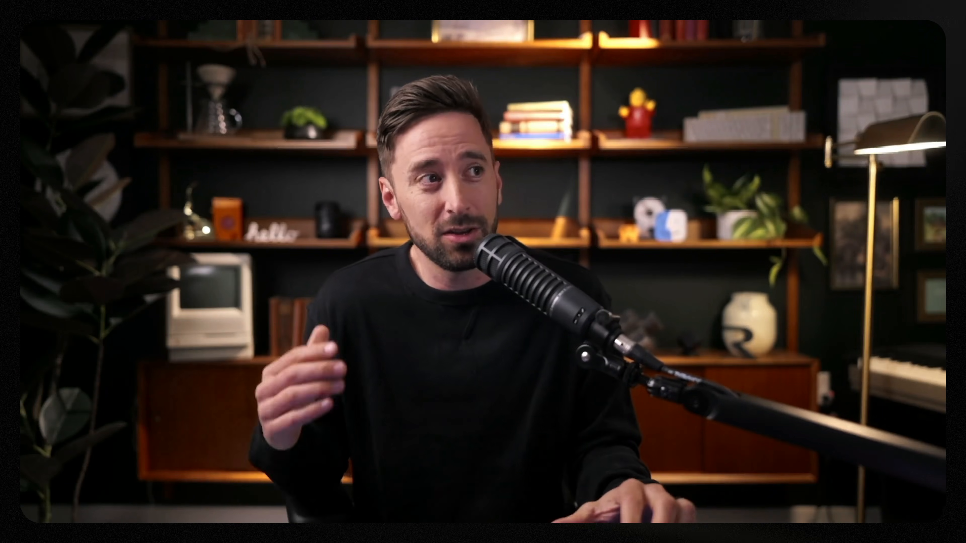